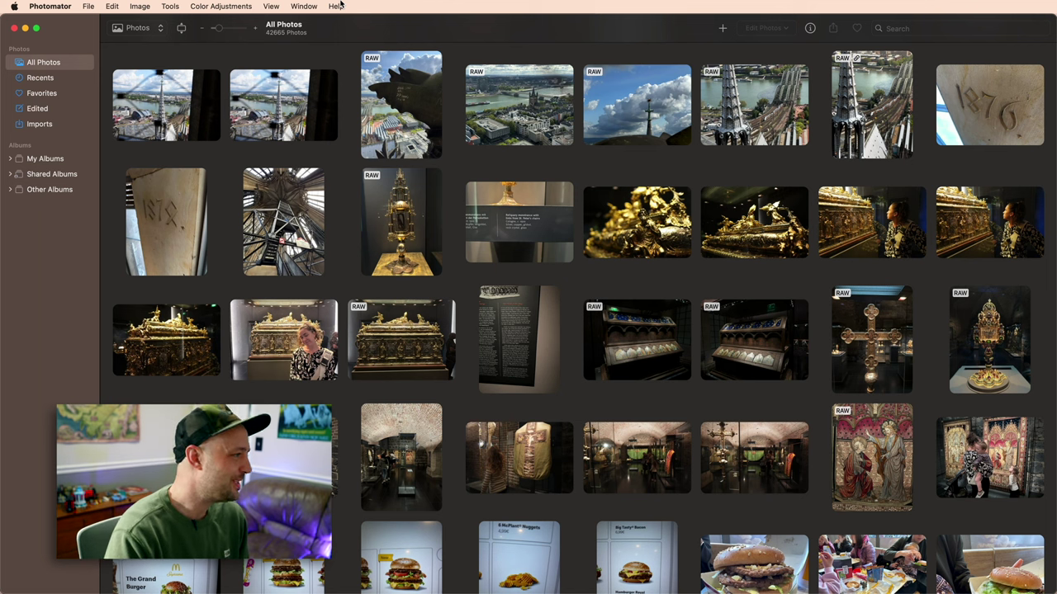
- Check what's new in this Photomator version and dismiss the Files Browser introduction
{"action": "left_click", "coordinate": [337, 6]}
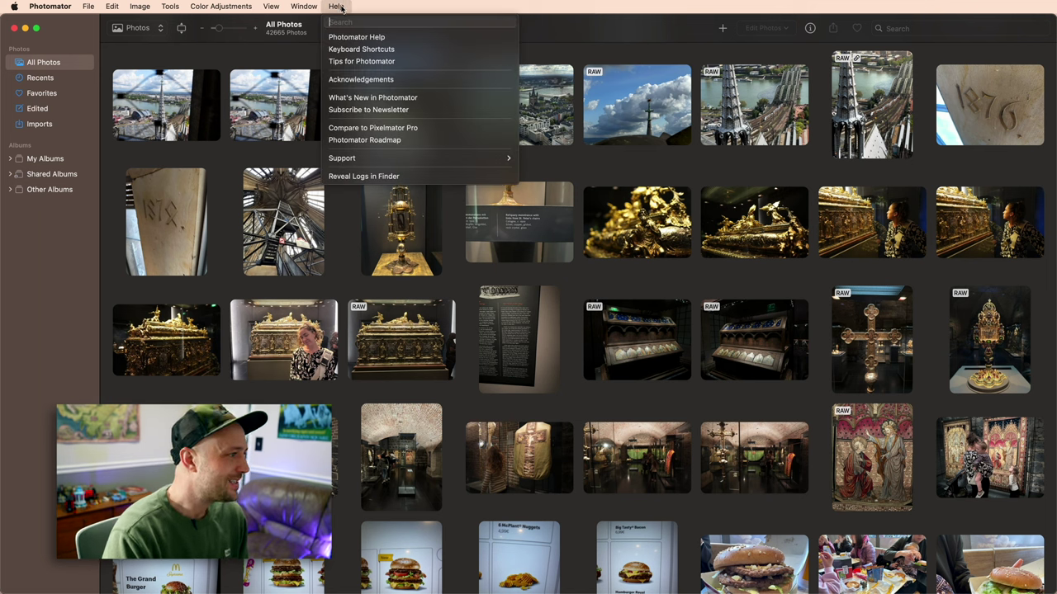
{"action": "left_click", "coordinate": [358, 98]}
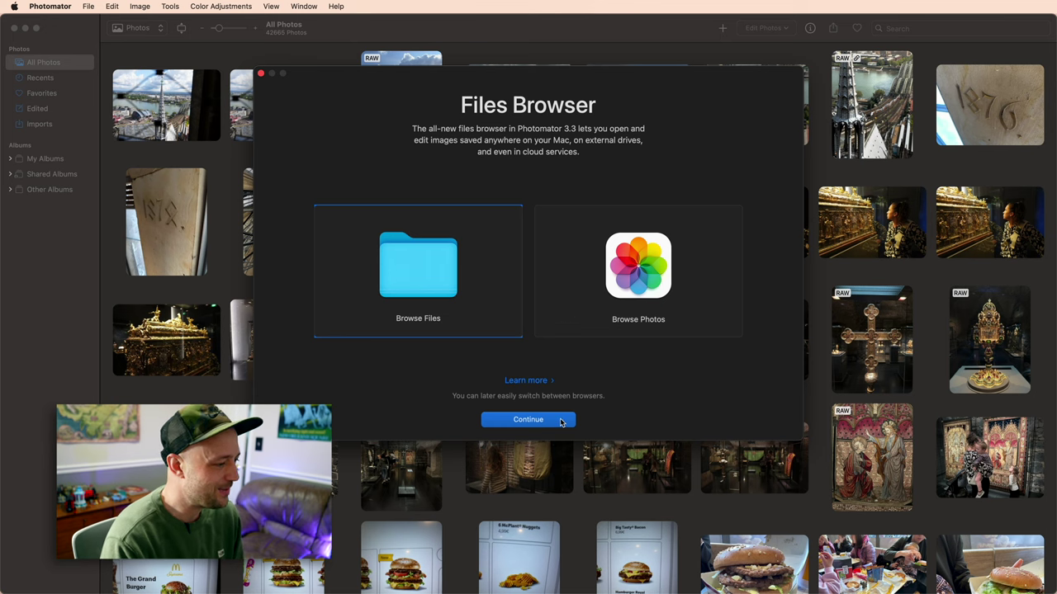
{"action": "left_click", "coordinate": [527, 419]}
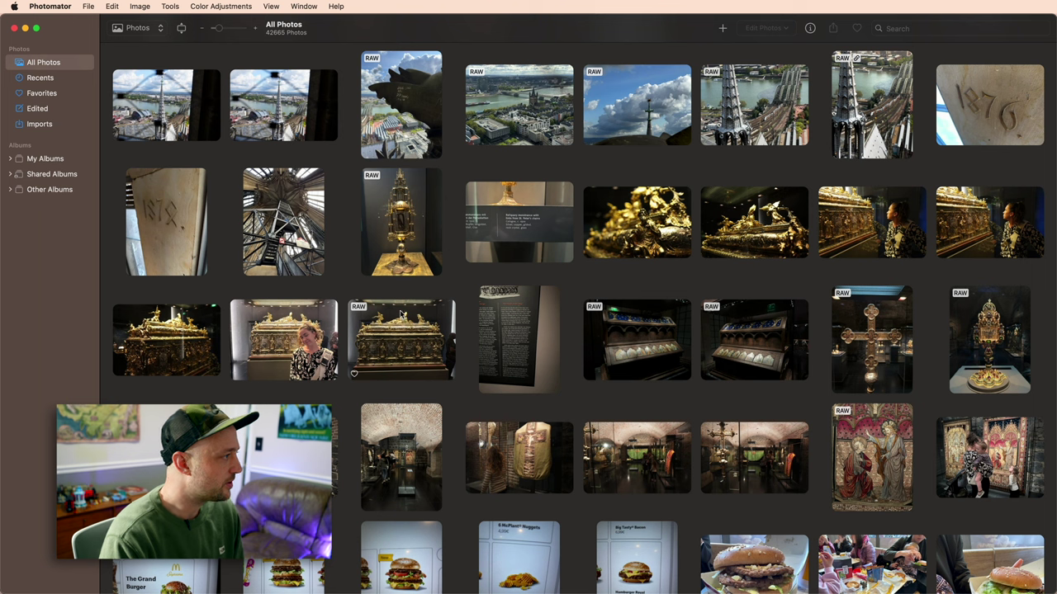
- Switch from the photo library to Files and open the Epson Image Scans folder
{"action": "left_click", "coordinate": [143, 30]}
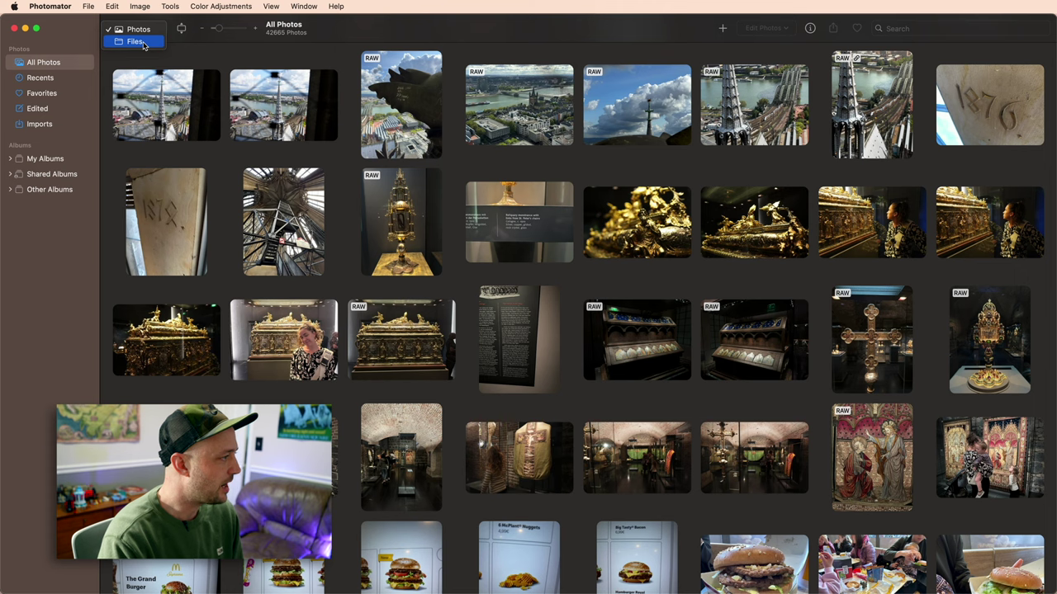
{"action": "left_click", "coordinate": [136, 42]}
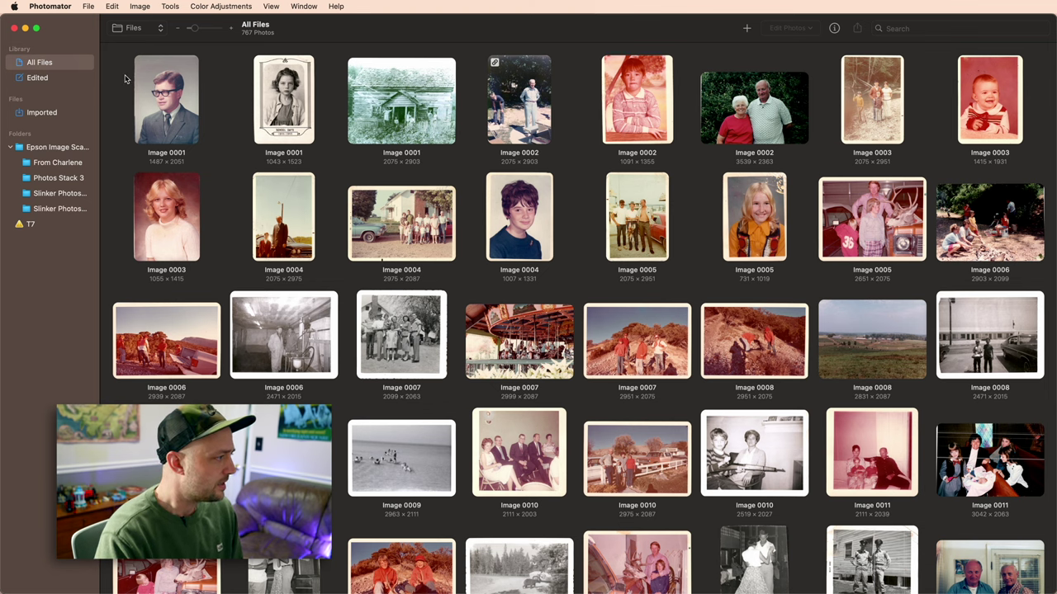
{"action": "left_click", "coordinate": [58, 147]}
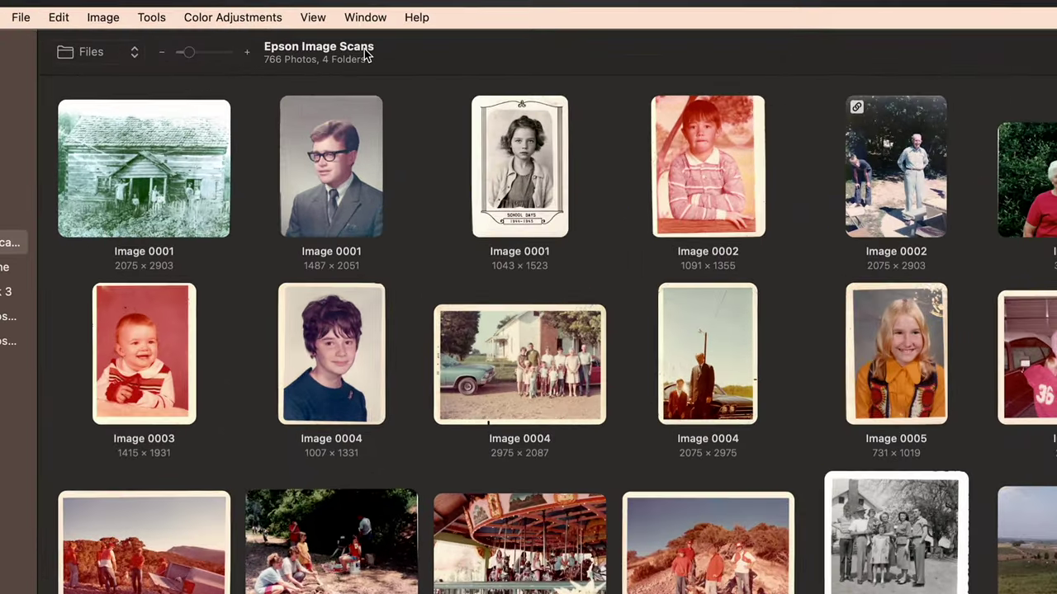
{"action": "left_click", "coordinate": [368, 51]}
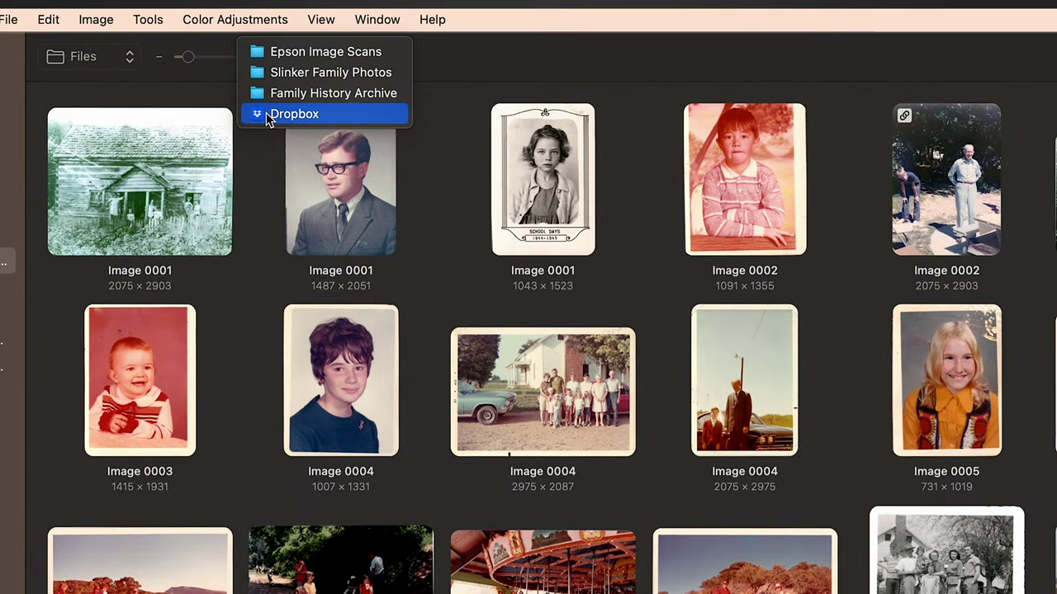
{"action": "left_click", "coordinate": [432, 129]}
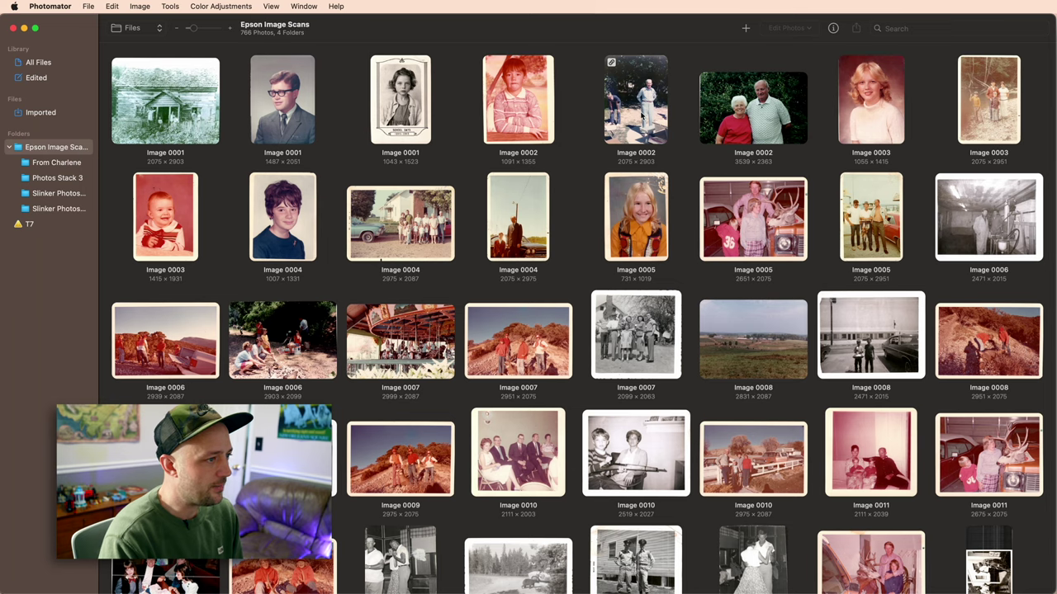
- Open scan Image 0002, lower its exposure to -47%, and close the editor
{"action": "double_click", "coordinate": [641, 116]}
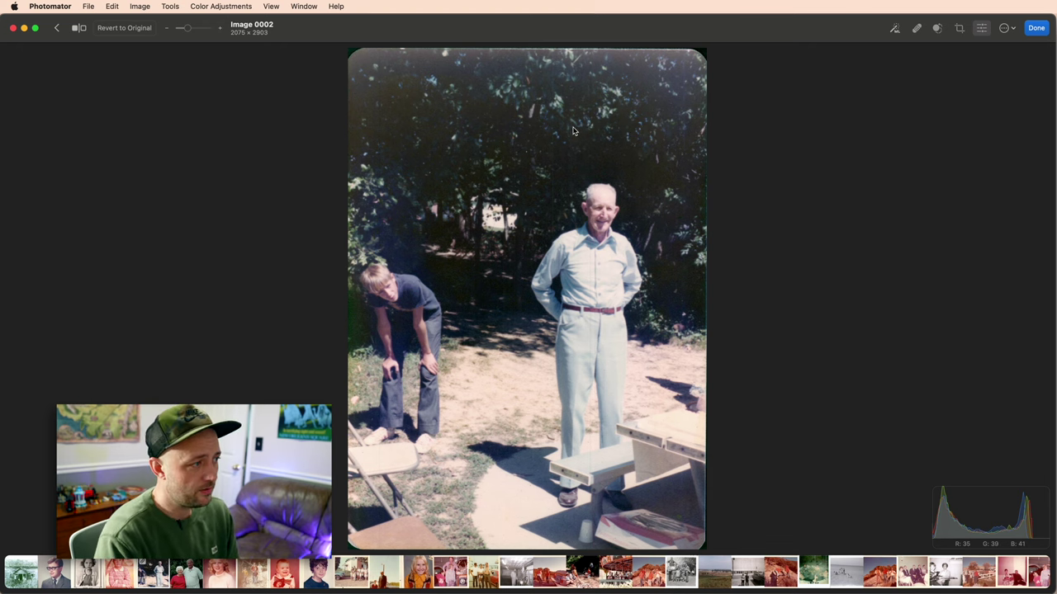
{"action": "key", "text": "Escape"}
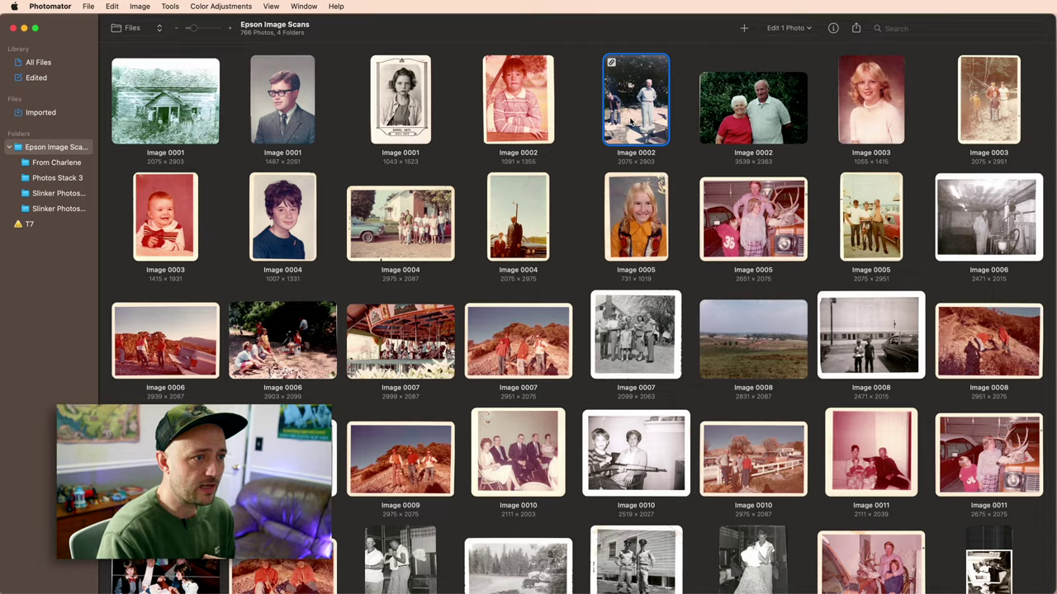
{"action": "double_click", "coordinate": [632, 122]}
{"action": "left_click", "coordinate": [981, 29]}
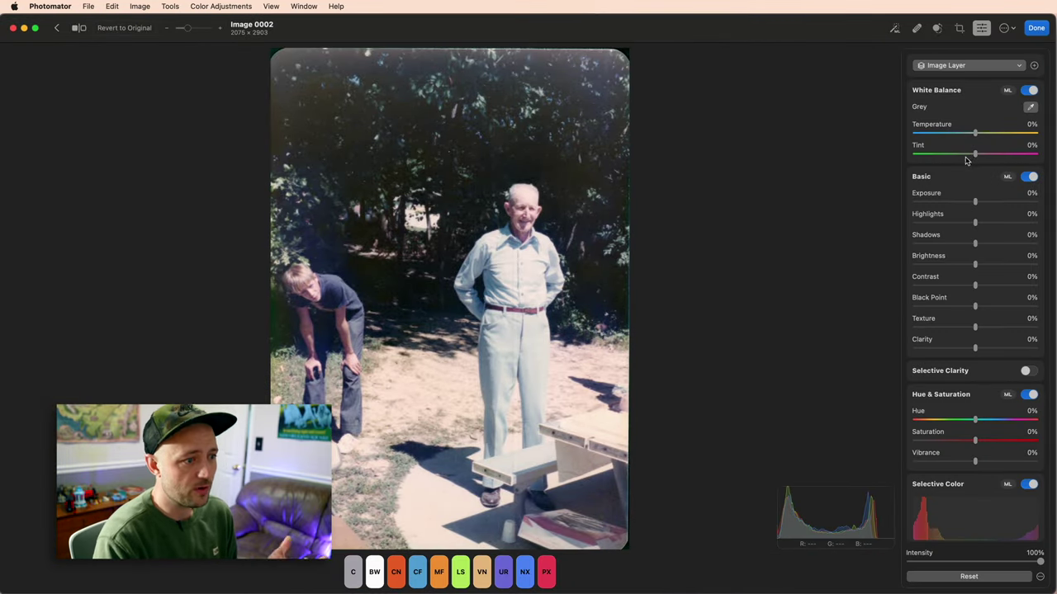
{"action": "left_click_drag", "start_coordinate": [974, 208], "coordinate": [955, 208]}
{"action": "left_click", "coordinate": [1032, 31]}
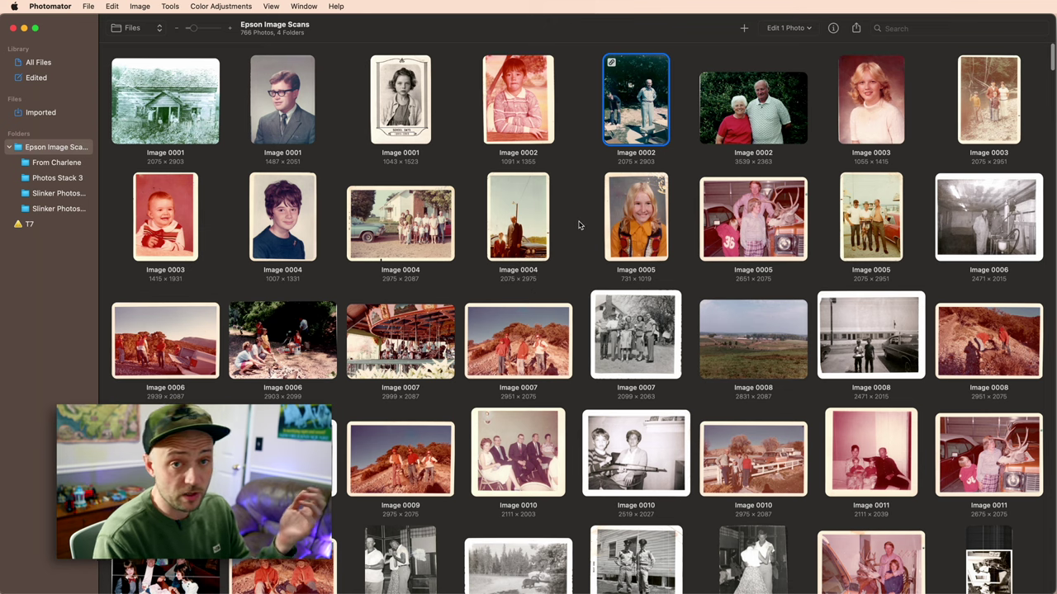
- On Image 0008, drag the Red curve's bottom-left point right to remove the red cast
{"action": "double_click", "coordinate": [982, 339]}
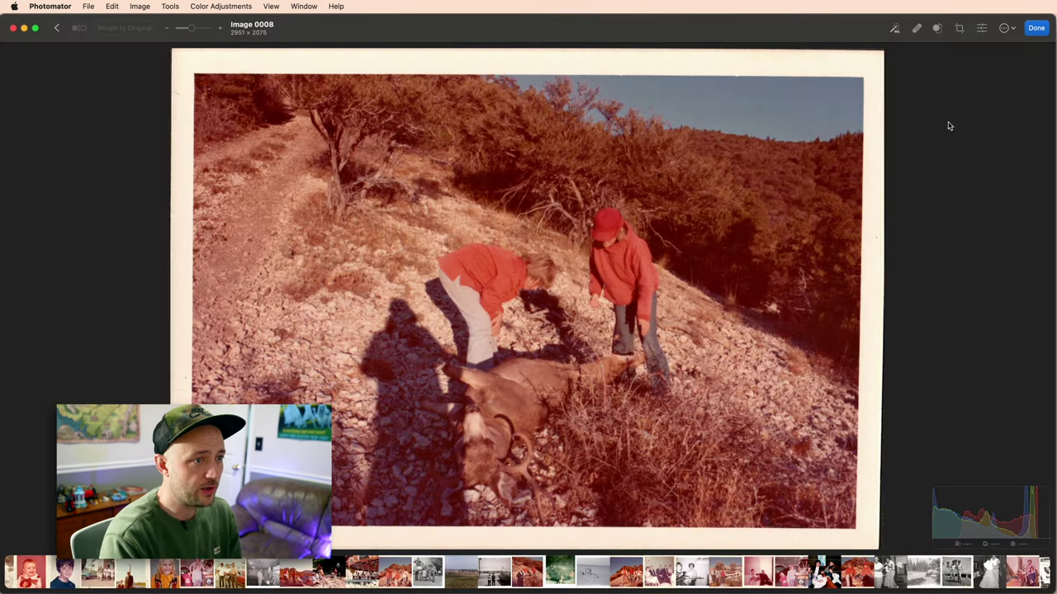
{"action": "left_click", "coordinate": [979, 28]}
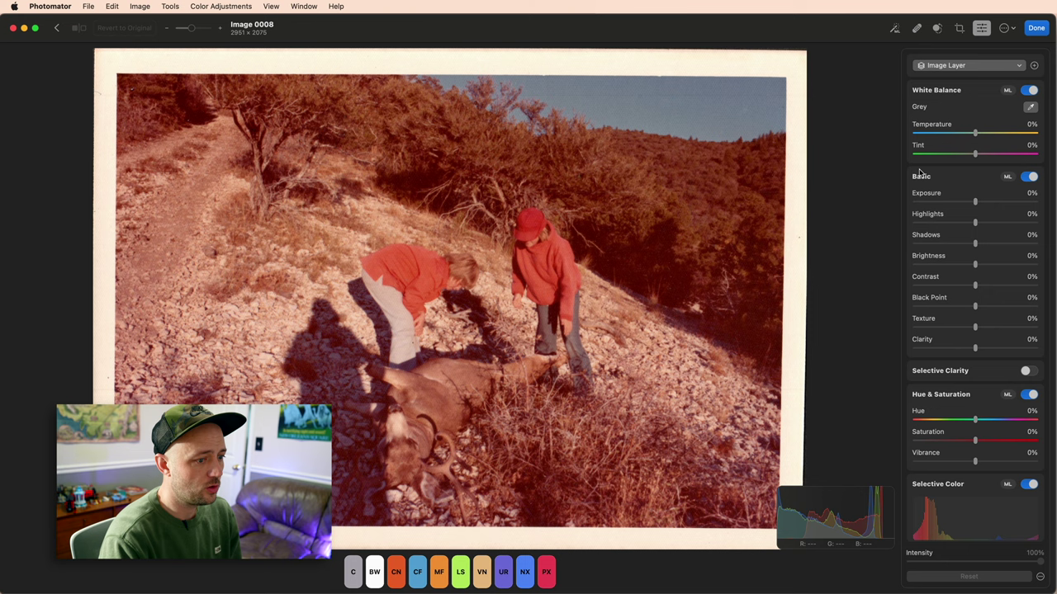
{"action": "scroll", "coordinate": [963, 304], "scroll_direction": "down", "scroll_amount": 3}
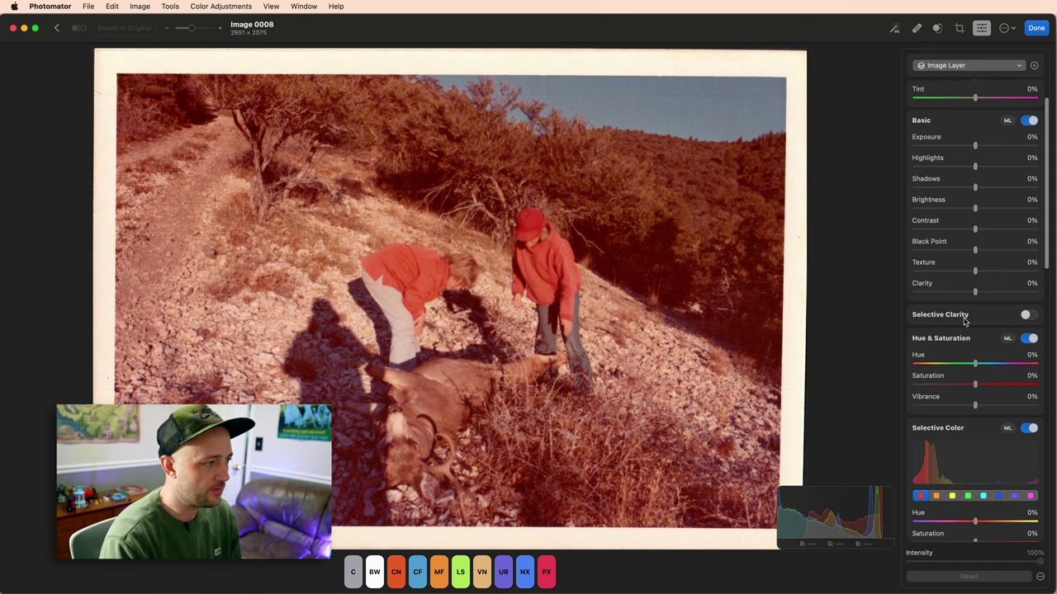
{"action": "scroll", "coordinate": [966, 346], "scroll_direction": "down", "scroll_amount": 3}
{"action": "scroll", "coordinate": [967, 18], "scroll_direction": "down", "scroll_amount": 5}
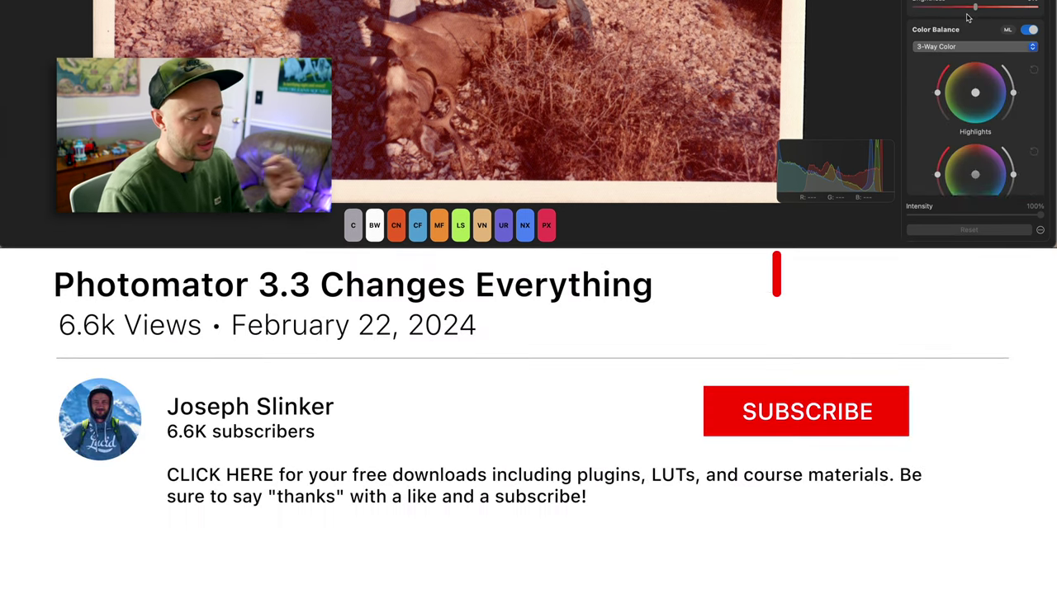
{"action": "scroll", "coordinate": [967, 18], "scroll_direction": "down", "scroll_amount": 5}
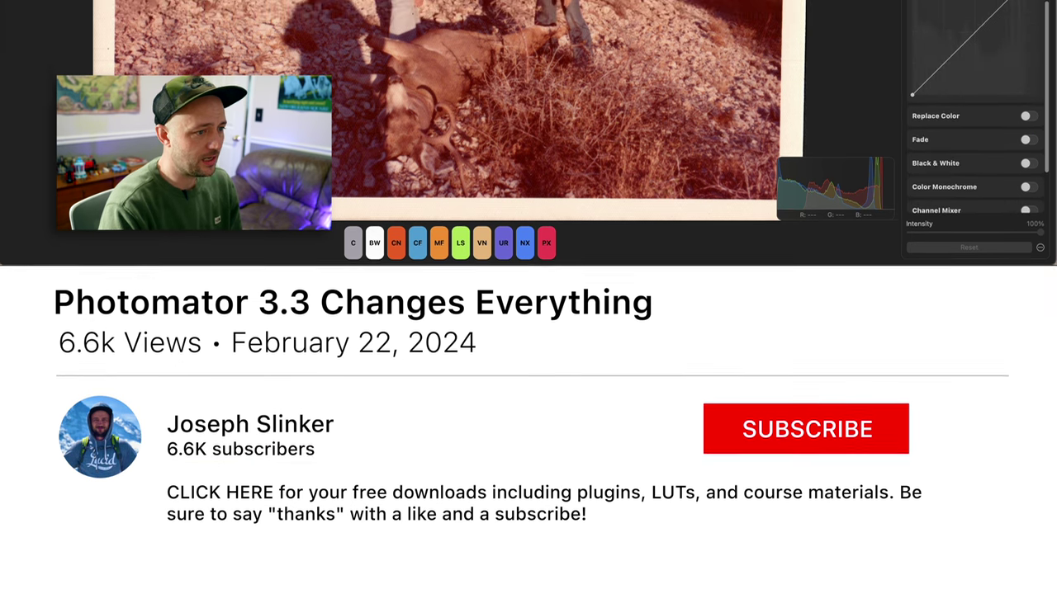
{"action": "left_click", "coordinate": [947, 274]}
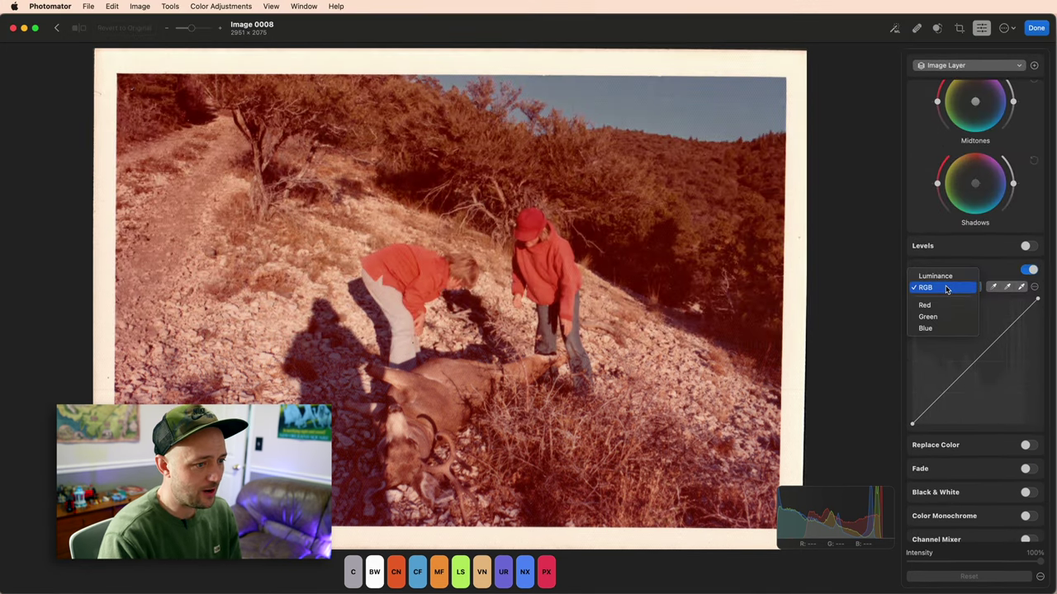
{"action": "left_click", "coordinate": [933, 292]}
{"action": "left_click_drag", "start_coordinate": [913, 425], "coordinate": [965, 463]}
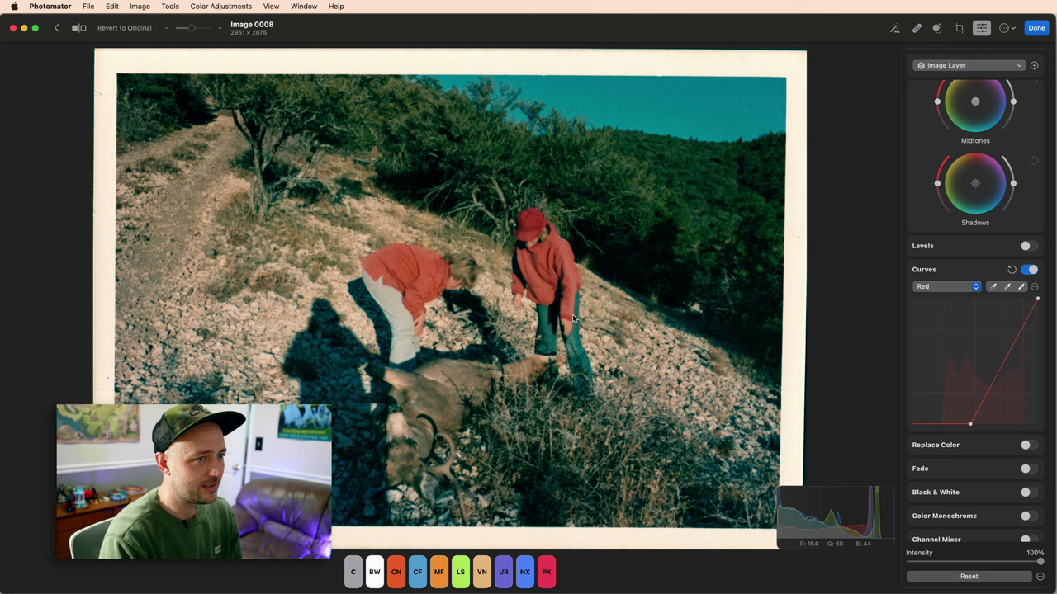
{"action": "left_click", "coordinate": [1036, 27]}
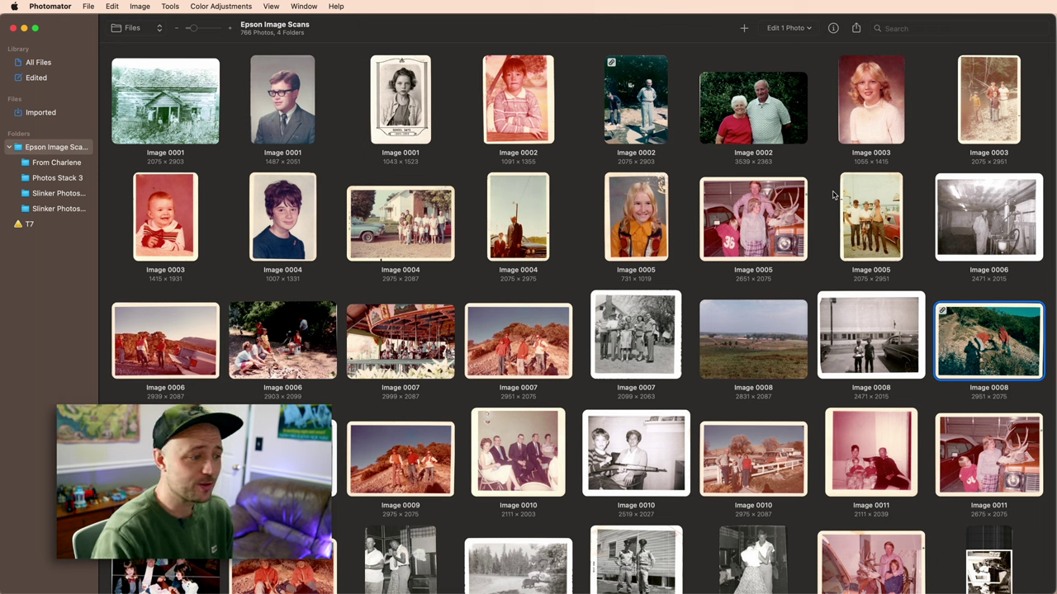
- Switch to Finder to view the 2014 MacBook Backup folder's subfolders
{"action": "mouse_move", "coordinate": [528, 591]}
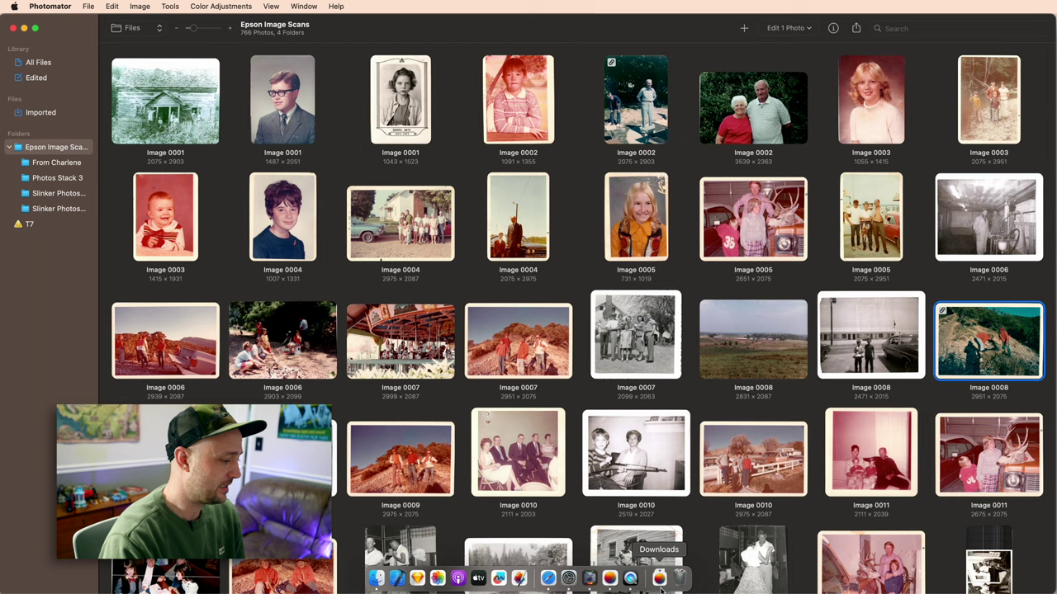
{"action": "left_click", "coordinate": [377, 578]}
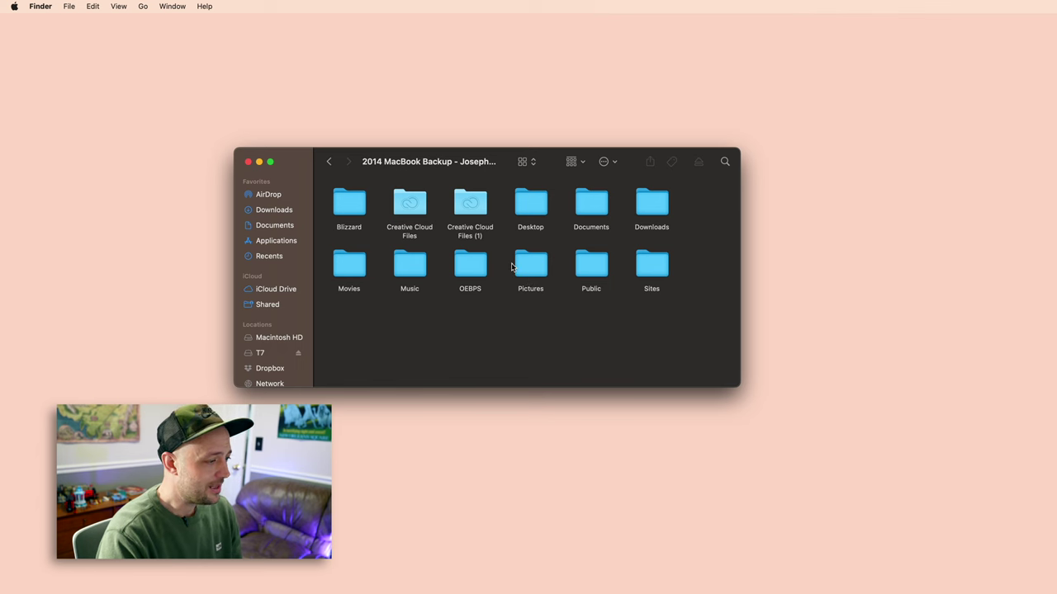
- Show the T7 iPhone Photos folder and preview concert photo IMG_1495 full size
{"action": "left_click", "coordinate": [627, 578]}
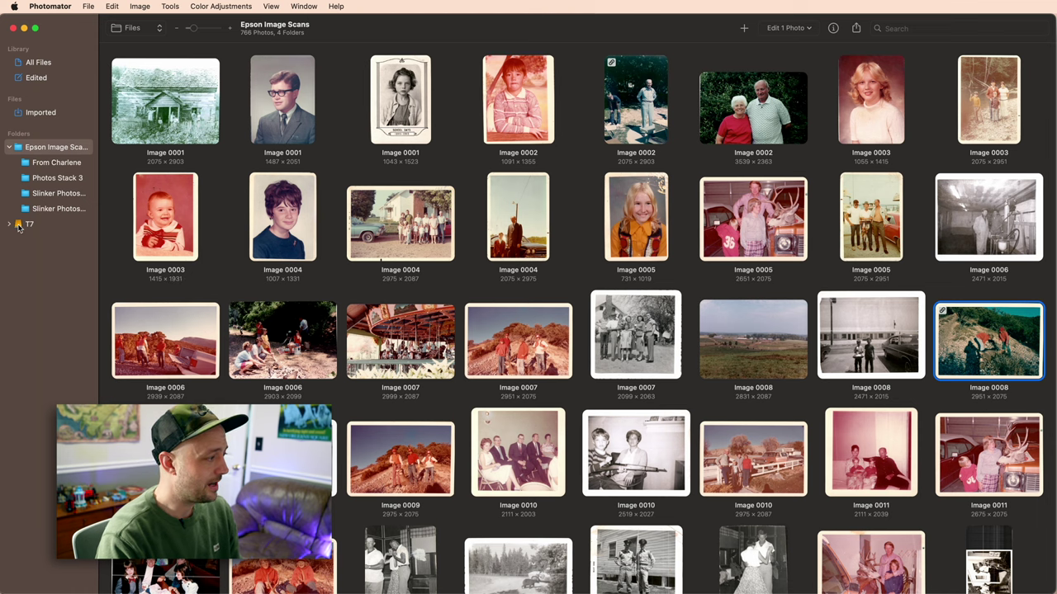
{"action": "left_click", "coordinate": [18, 227]}
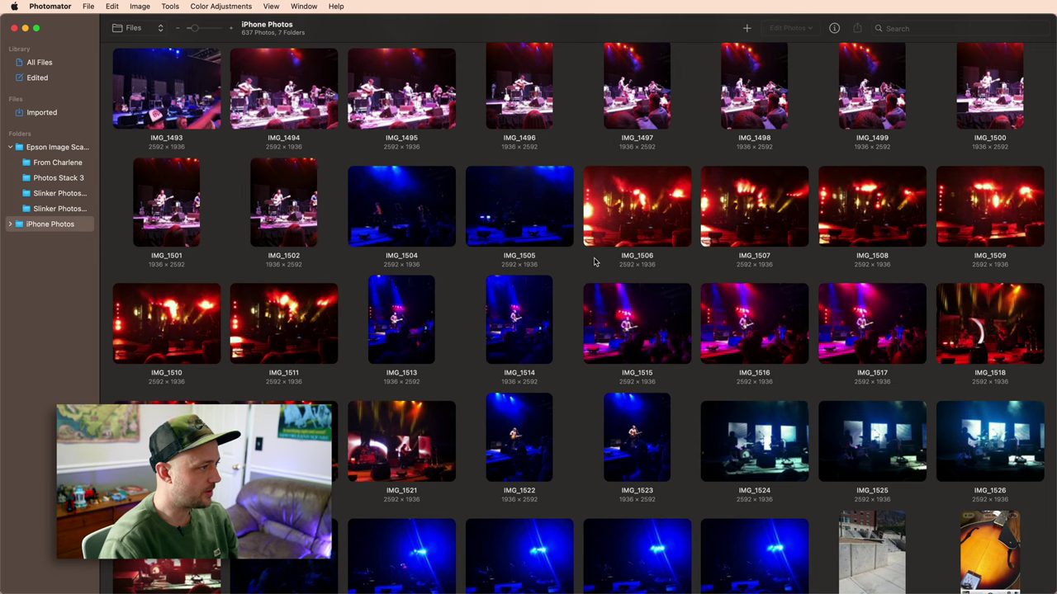
{"action": "double_click", "coordinate": [380, 105]}
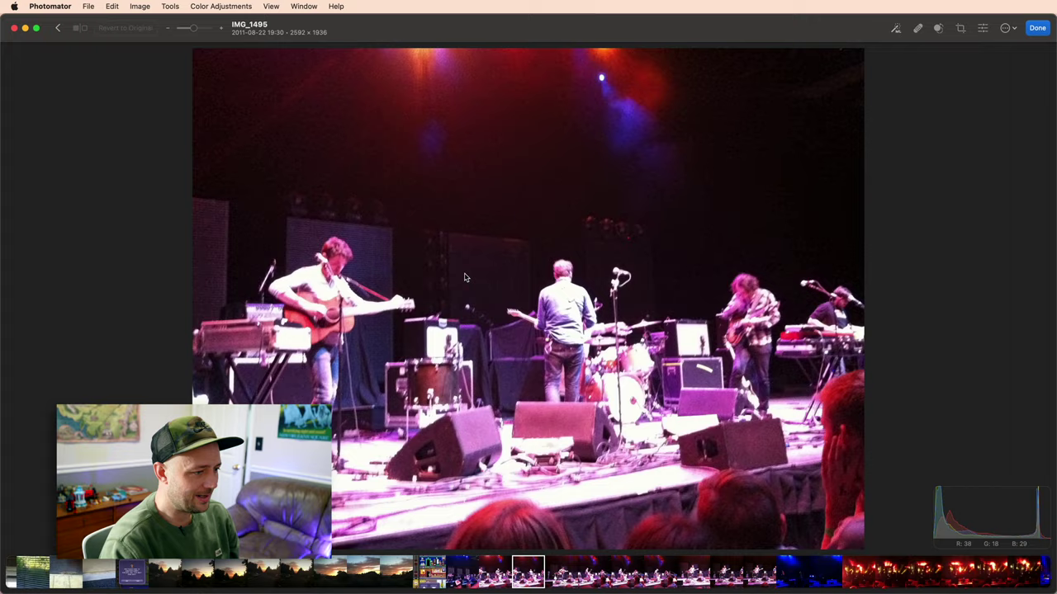
{"action": "key", "text": "Escape"}
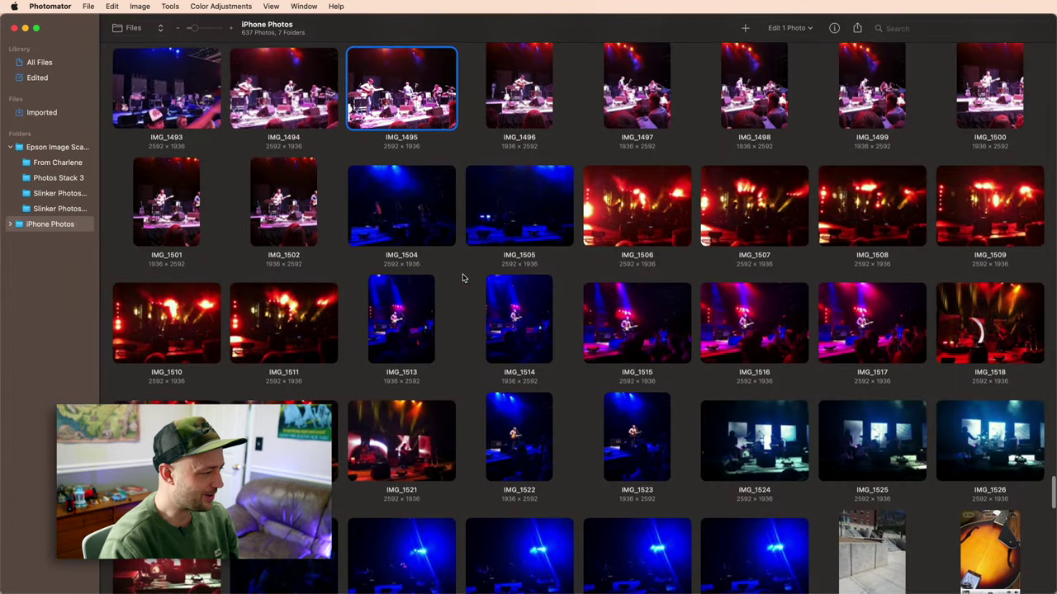
{"action": "scroll", "coordinate": [462, 278], "scroll_direction": "down", "scroll_amount": 1}
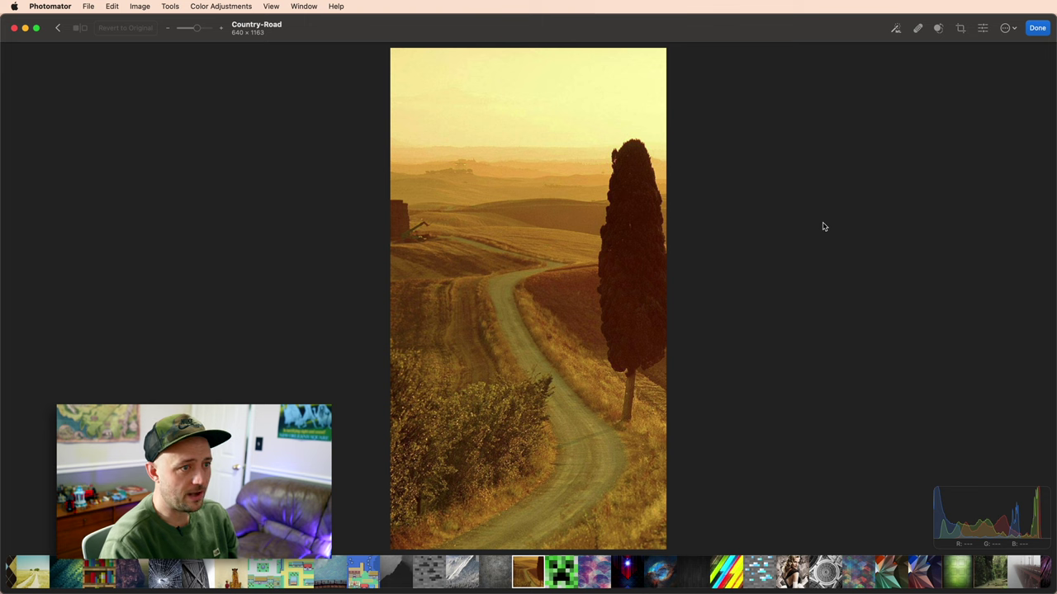
- Shape Country-Road's RGB curve into a contrast-boosting S-curve with three points
{"action": "left_click", "coordinate": [982, 29]}
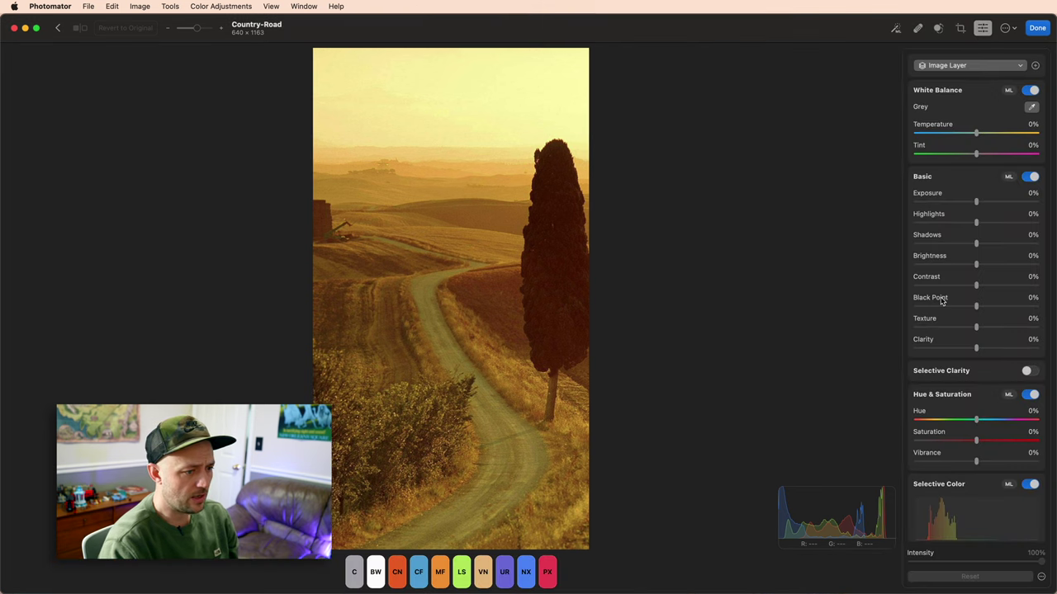
{"action": "scroll", "coordinate": [941, 301], "scroll_direction": "down", "scroll_amount": 5}
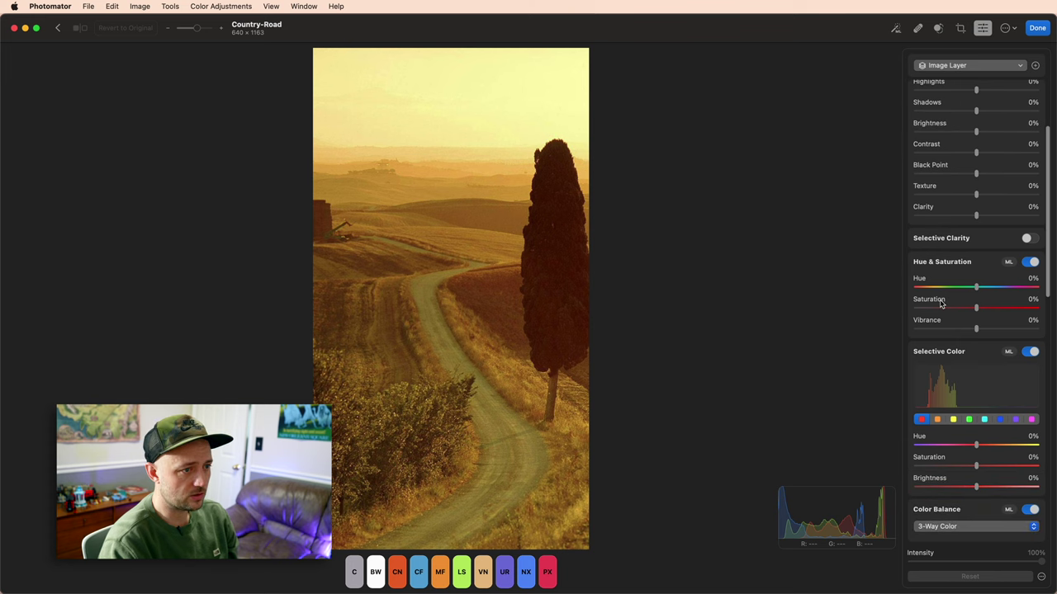
{"action": "scroll", "coordinate": [940, 303], "scroll_direction": "up", "scroll_amount": 2}
{"action": "scroll", "coordinate": [940, 304], "scroll_direction": "down", "scroll_amount": 4}
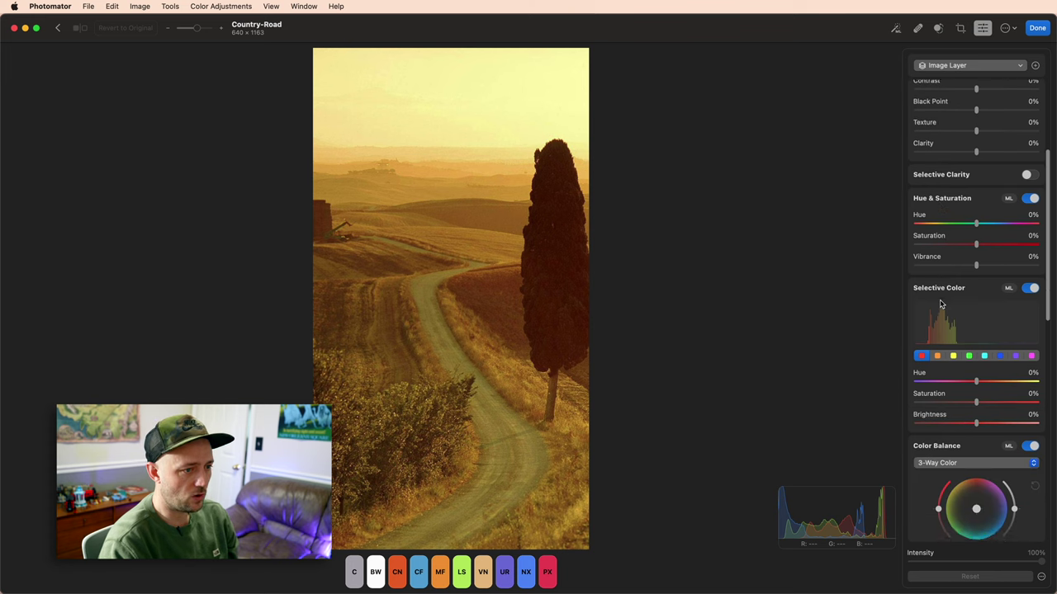
{"action": "scroll", "coordinate": [939, 303], "scroll_direction": "down", "scroll_amount": 15}
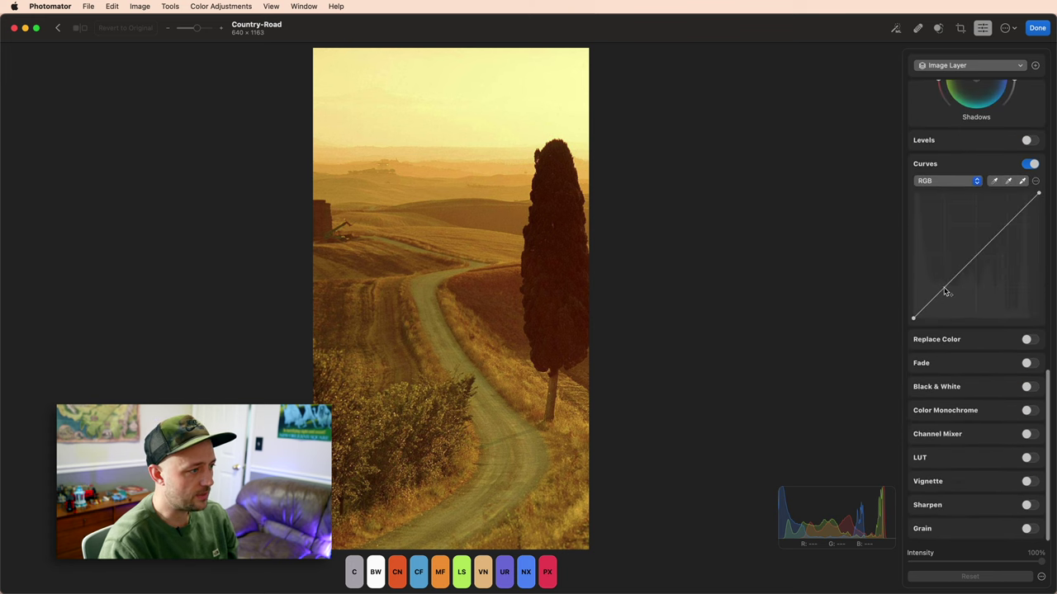
{"action": "left_click_drag", "start_coordinate": [945, 291], "coordinate": [945, 303]}
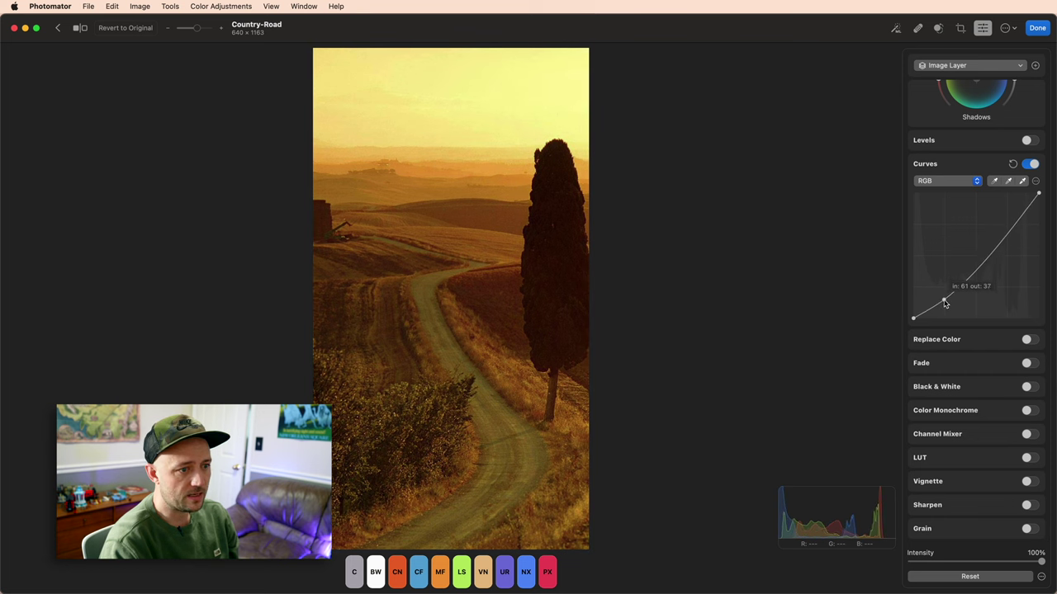
{"action": "left_click_drag", "start_coordinate": [1006, 241], "coordinate": [1007, 228]}
{"action": "mouse_move", "coordinate": [944, 301]}
{"action": "left_mouse_down"}
{"action": "mouse_move", "coordinate": [943, 292]}
{"action": "mouse_move", "coordinate": [942, 309]}
{"action": "left_mouse_up"}
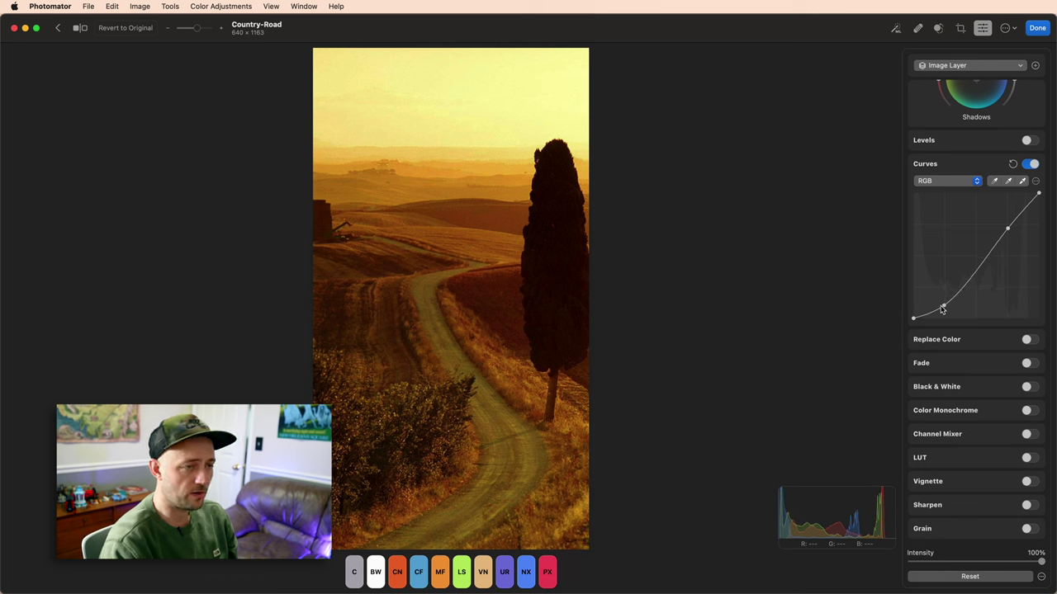
{"action": "left_click", "coordinate": [1036, 29]}
- Reveal Country-Road in Finder and Quick Look the original Country-Road.png beside the edit
{"action": "right_click", "coordinate": [609, 276]}
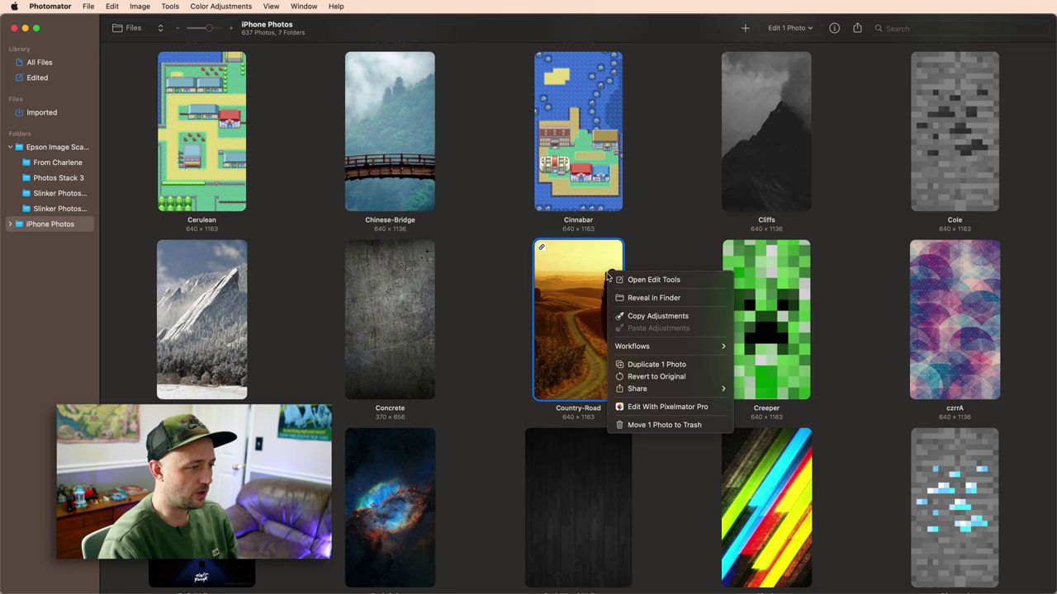
{"action": "left_click", "coordinate": [648, 299]}
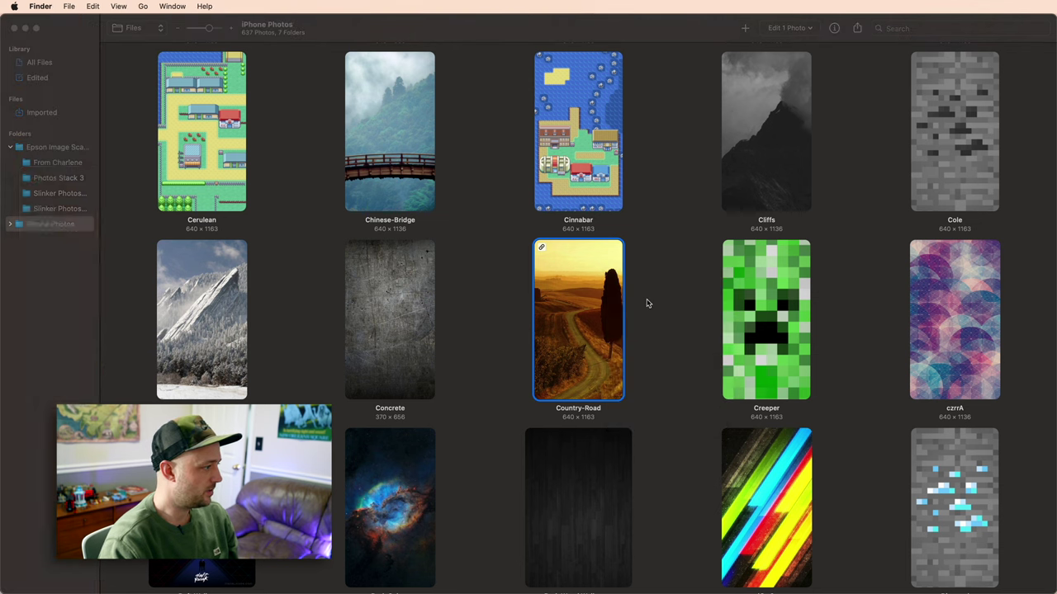
{"action": "left_click", "coordinate": [153, 262]}
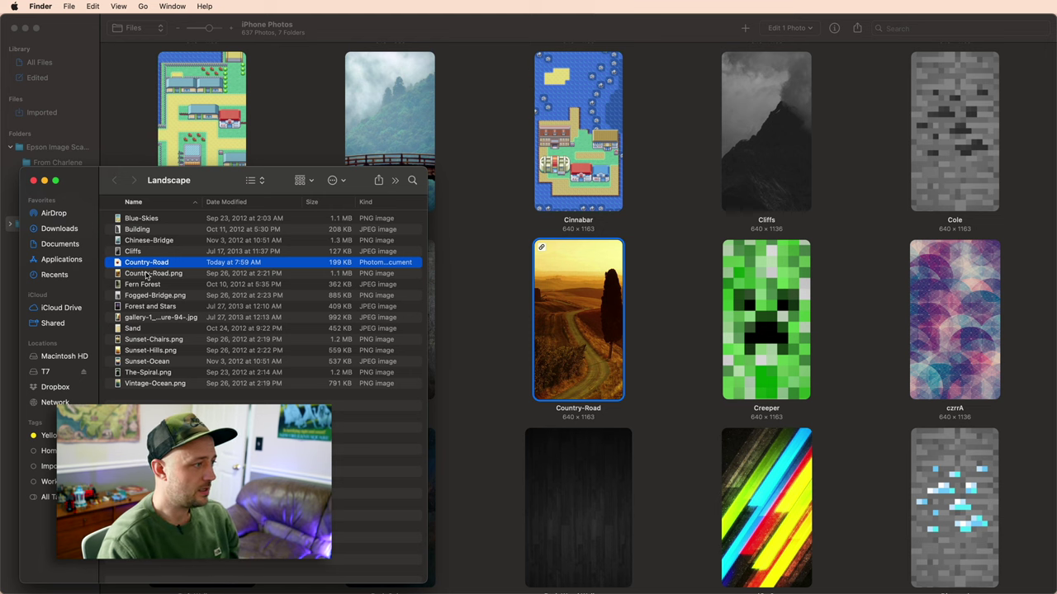
{"action": "left_click", "coordinate": [146, 274]}
{"action": "key", "text": "space"}
{"action": "key", "text": "space"}
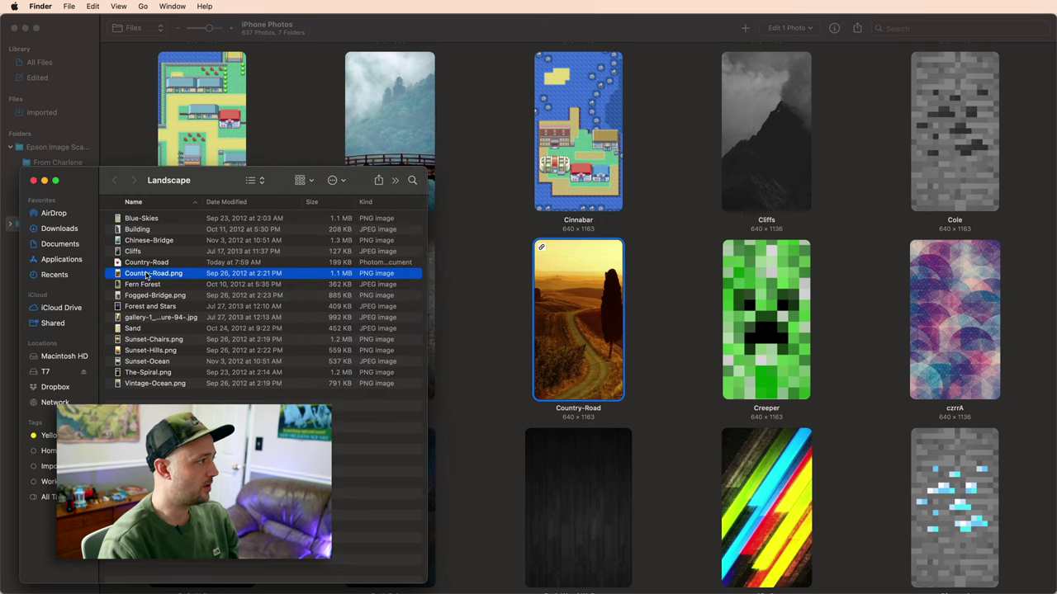
{"action": "left_click", "coordinate": [512, 177]}
{"action": "left_click", "coordinate": [49, 6]}
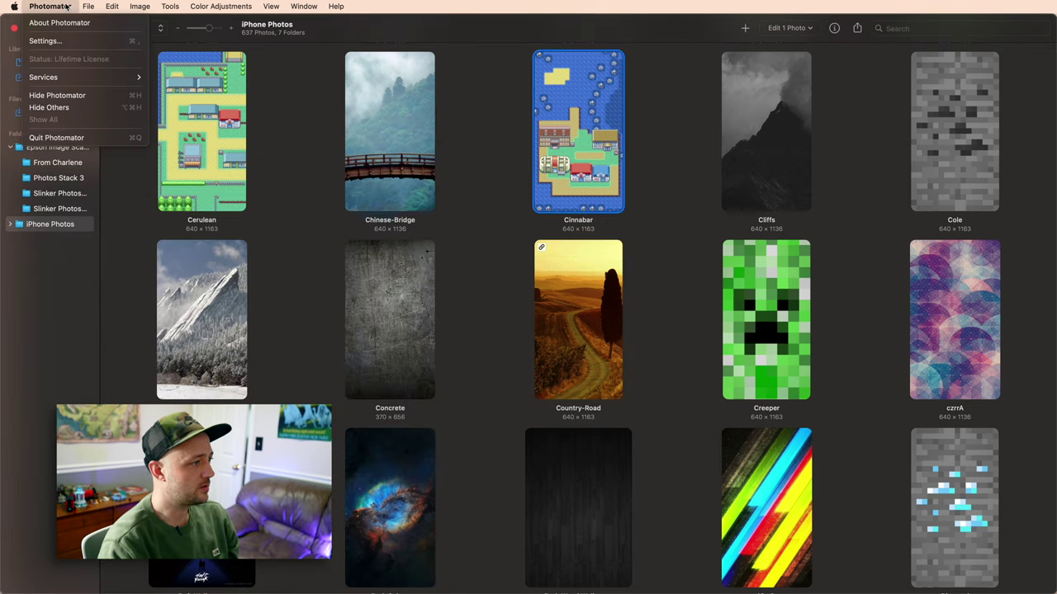
{"action": "left_click", "coordinate": [65, 42]}
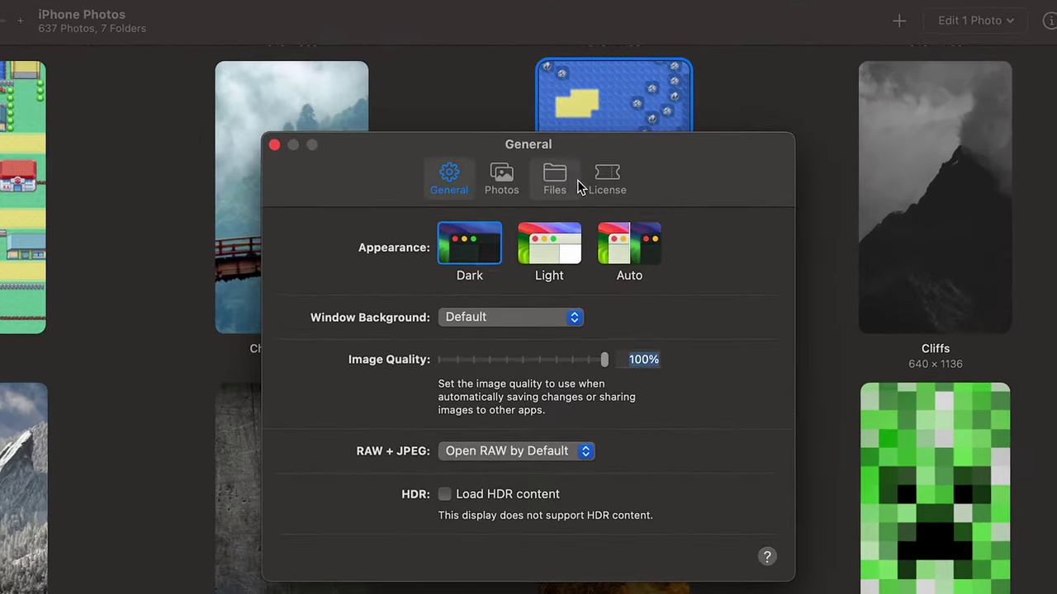
{"action": "left_click", "coordinate": [569, 183]}
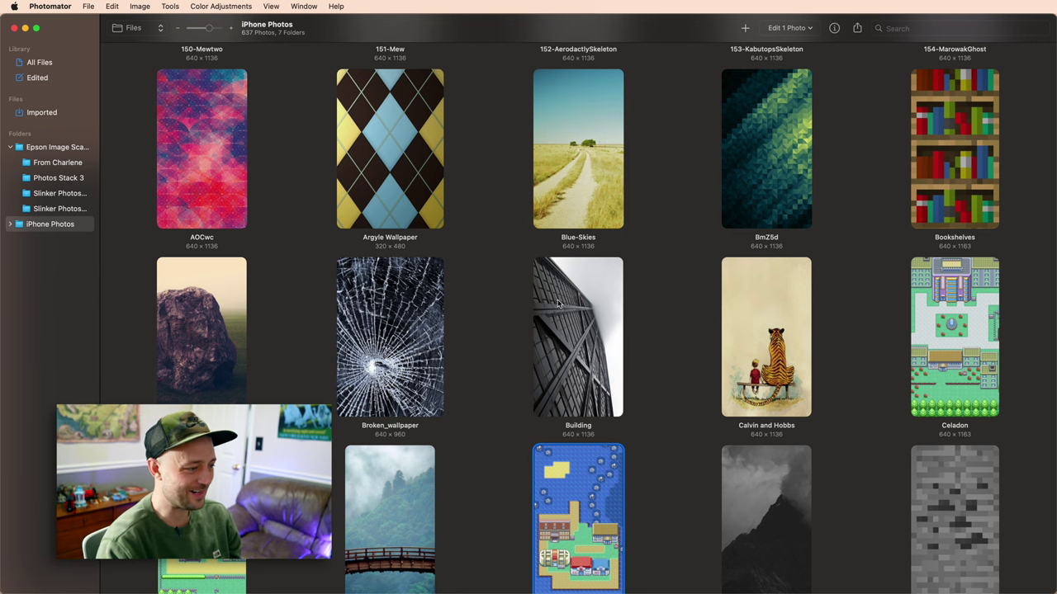
- Scroll the Epson Image Scans grid and open Image 0008 in the editor
{"action": "scroll", "coordinate": [405, 281], "scroll_direction": "down", "scroll_amount": 2}
{"action": "scroll", "coordinate": [402, 276], "scroll_direction": "down", "scroll_amount": 2}
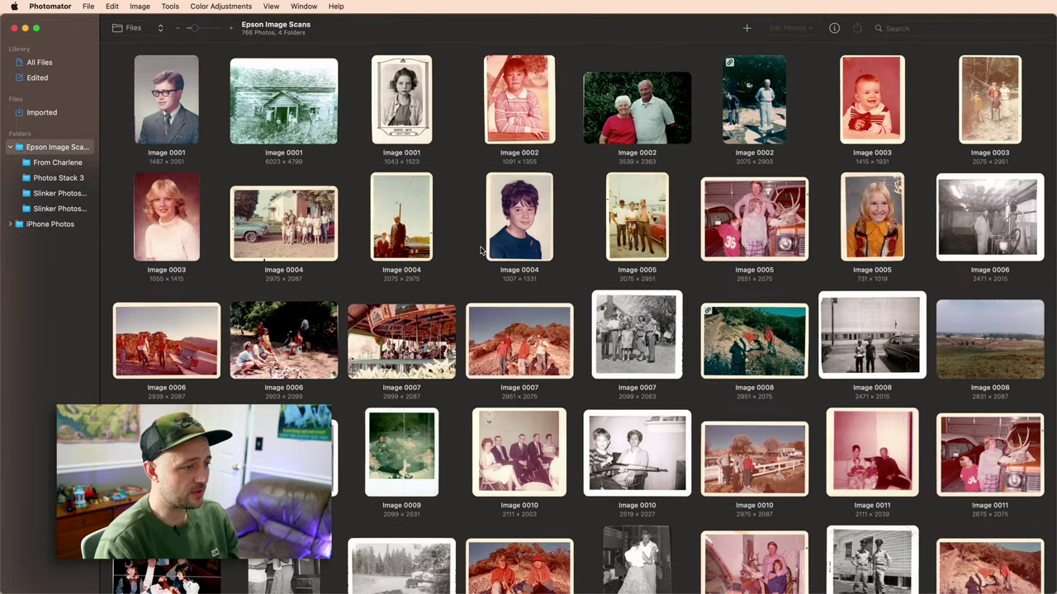
{"action": "double_click", "coordinate": [715, 330]}
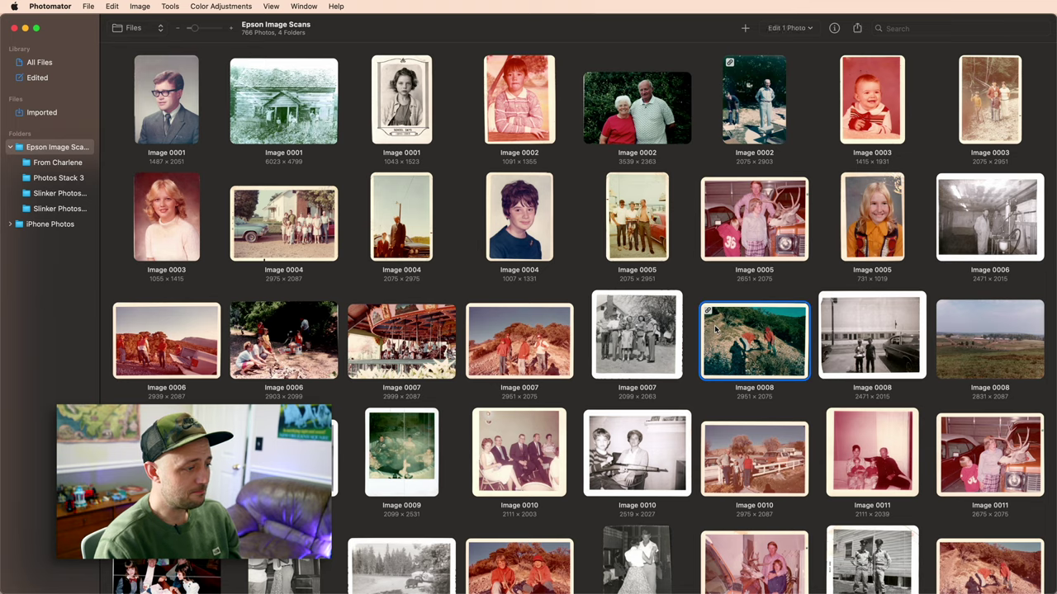